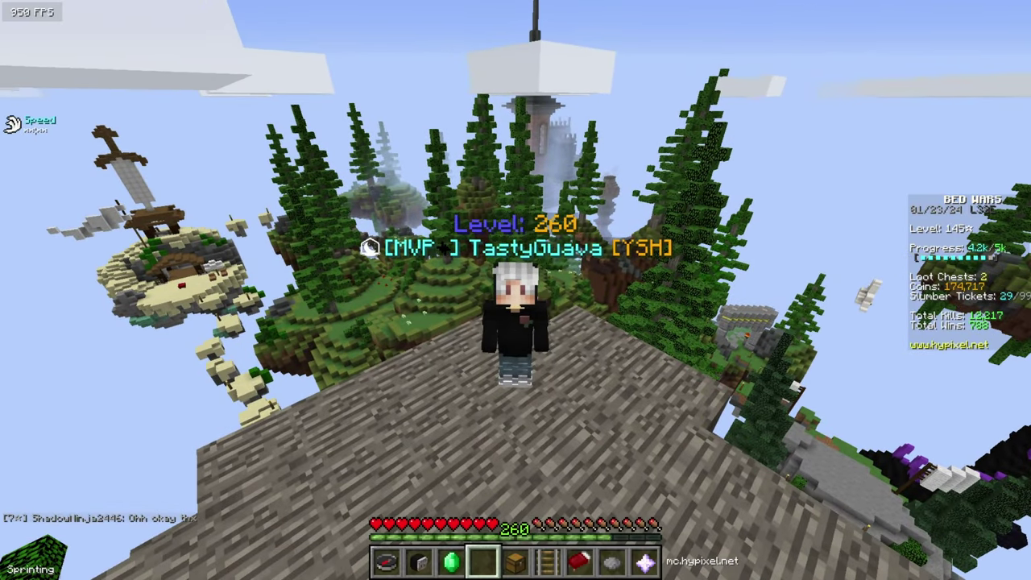
Change the camera view and fly around the end-stone tower toward the grass islands and portal.
key(F5)
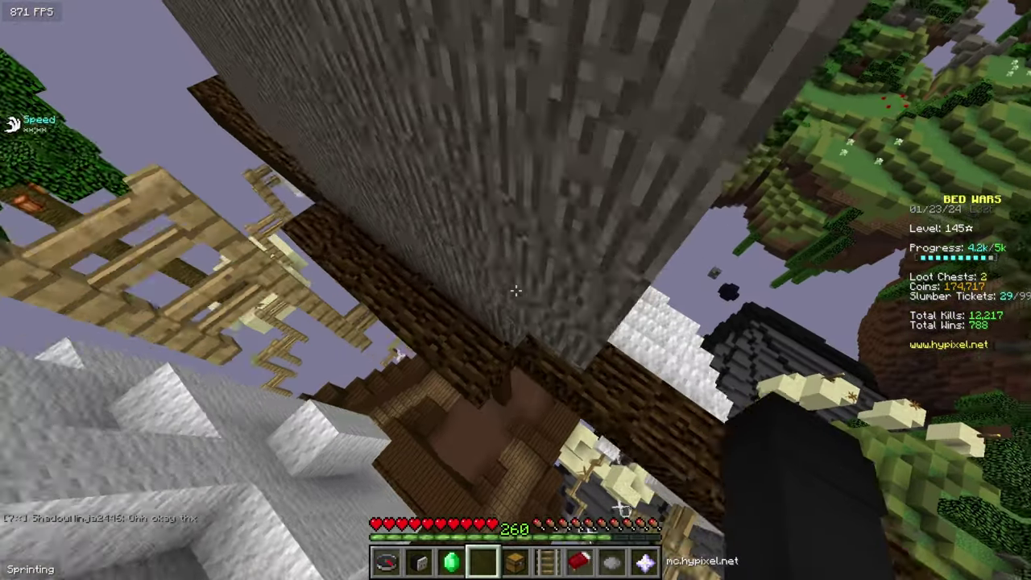
key(w)
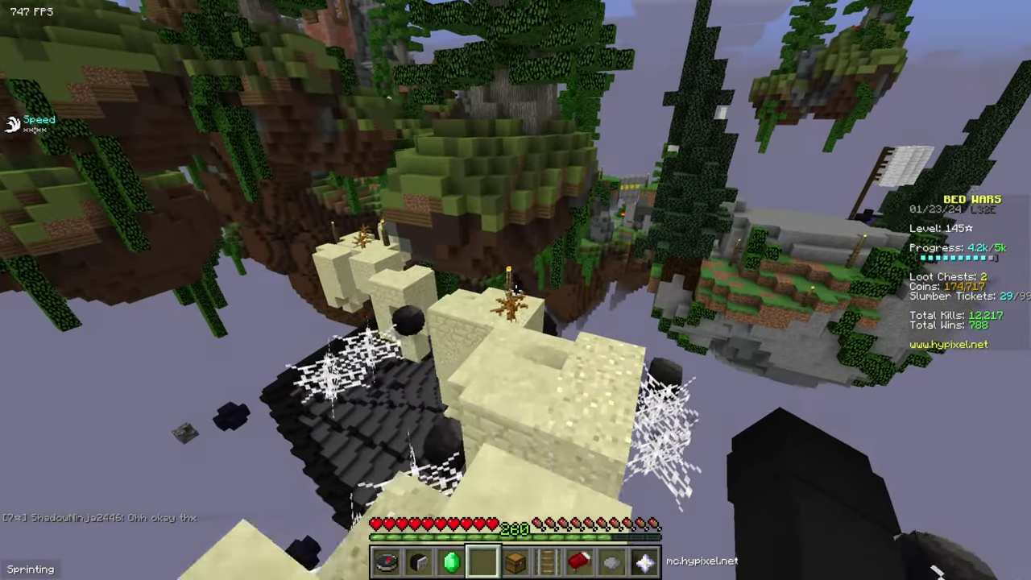
key(w)
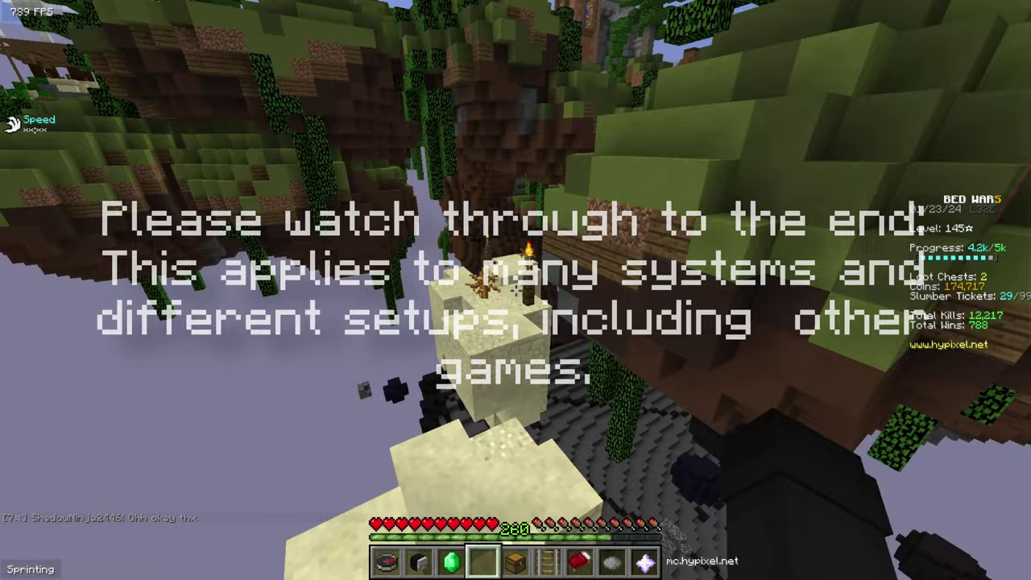
key(w)
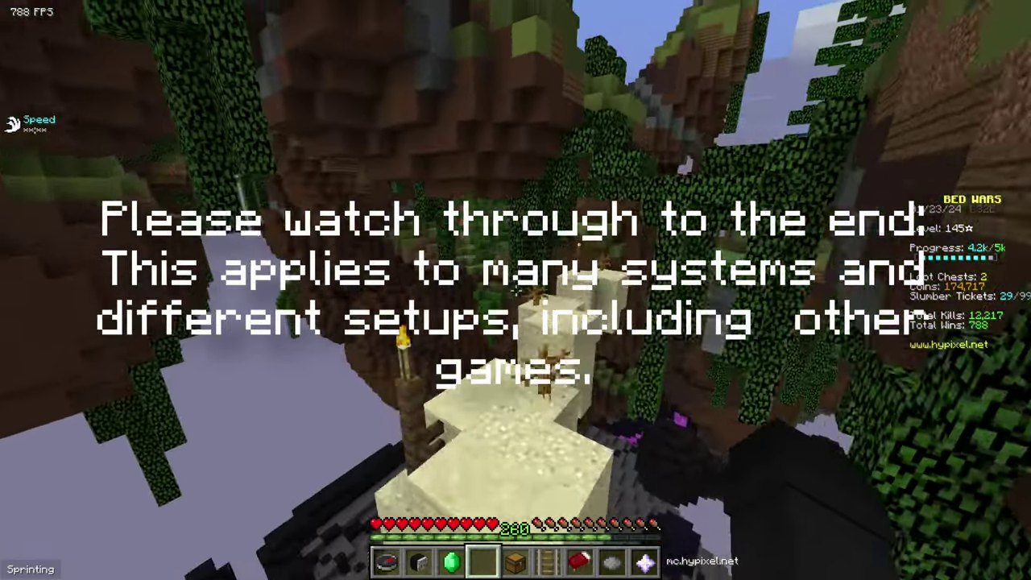
key(w)
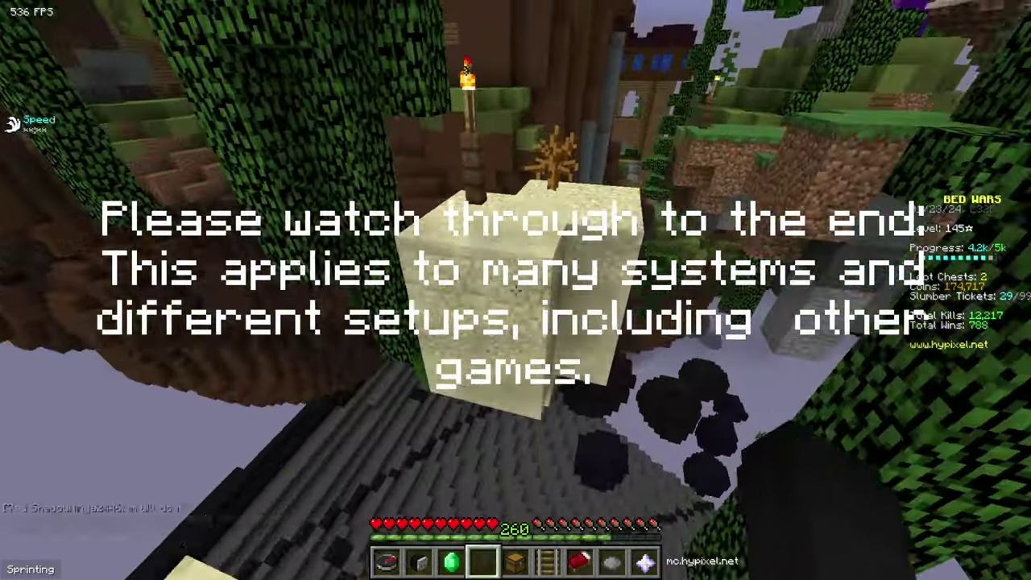
key(space)
key(space)
Fly down to the INFO spawn plaza and approach the nearby player.
key(w)
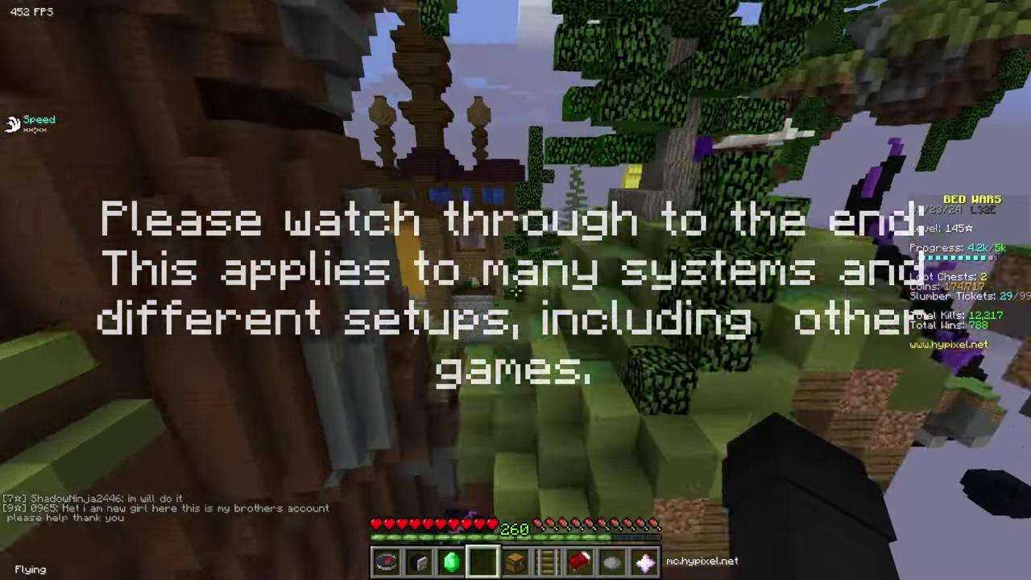
key(w)
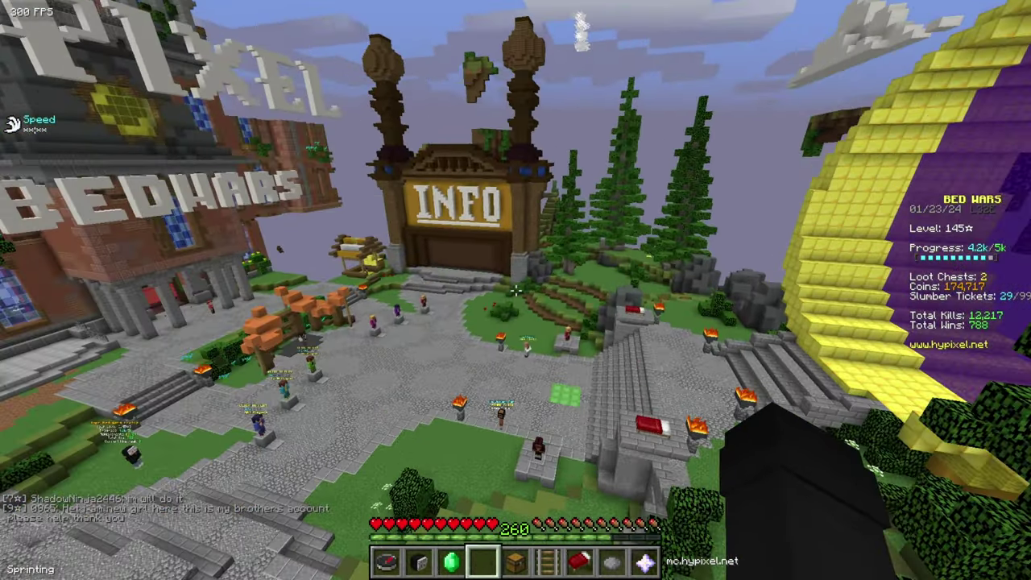
key(w)
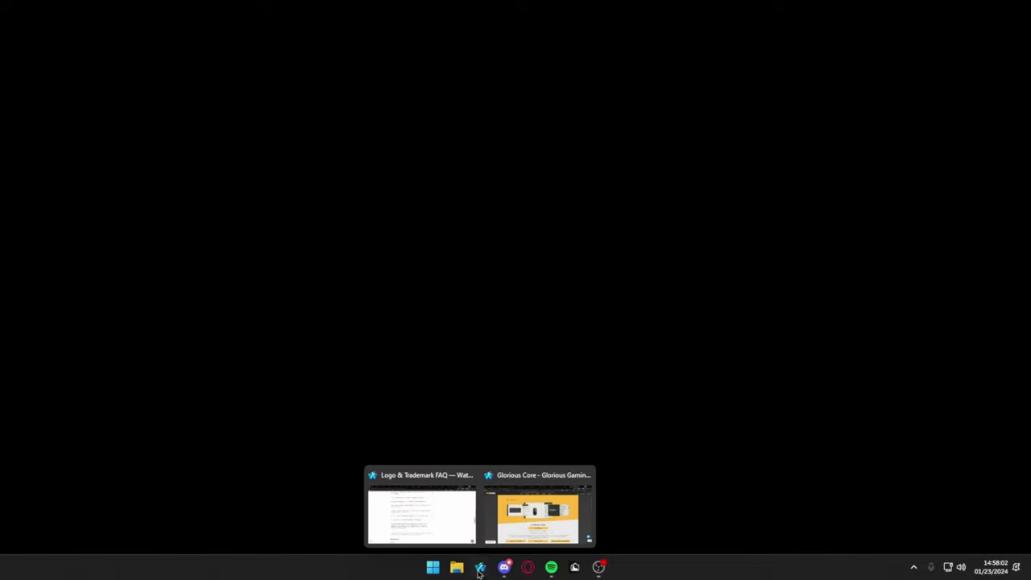
Bring up the Waterfox window showing the Glorious Core 1.1.36 Beta download page.
click(511, 533)
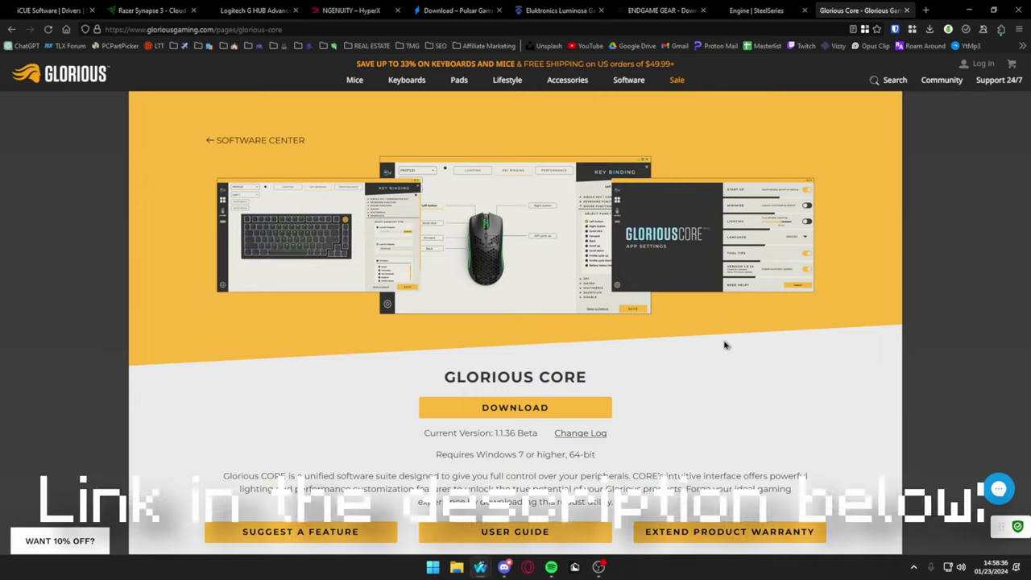
click(32, 16)
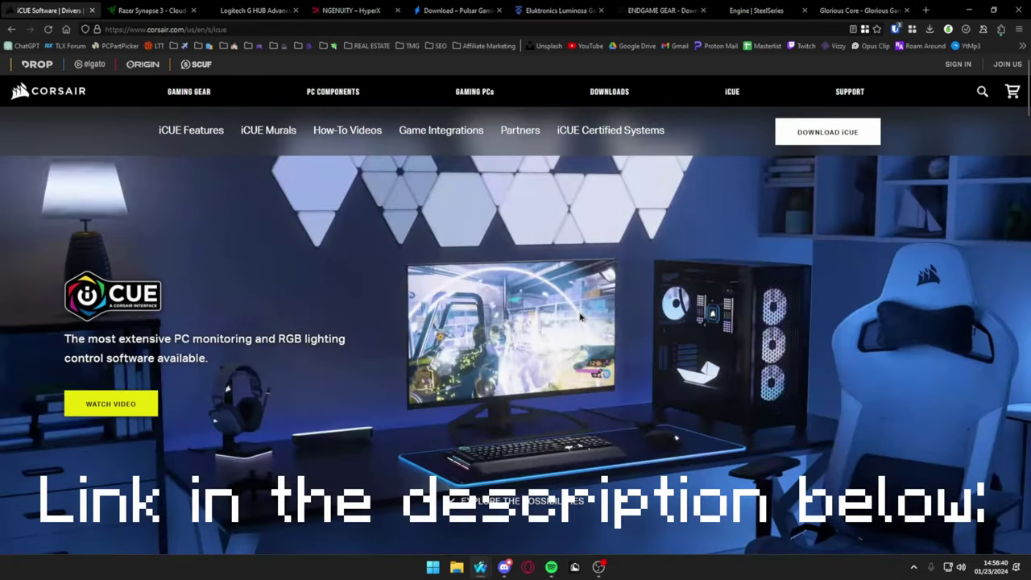
click(120, 14)
click(271, 16)
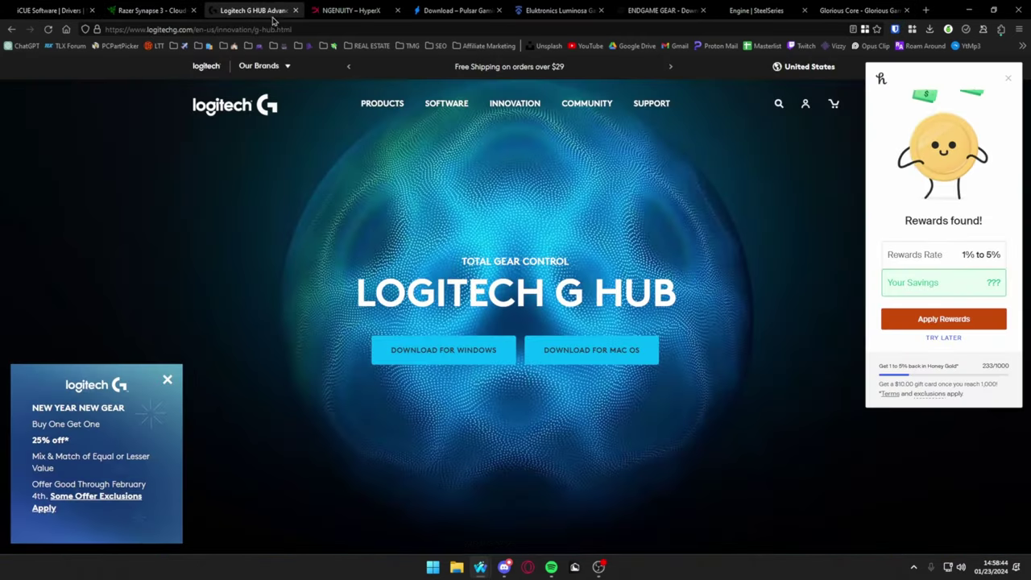
click(358, 15)
click(480, 18)
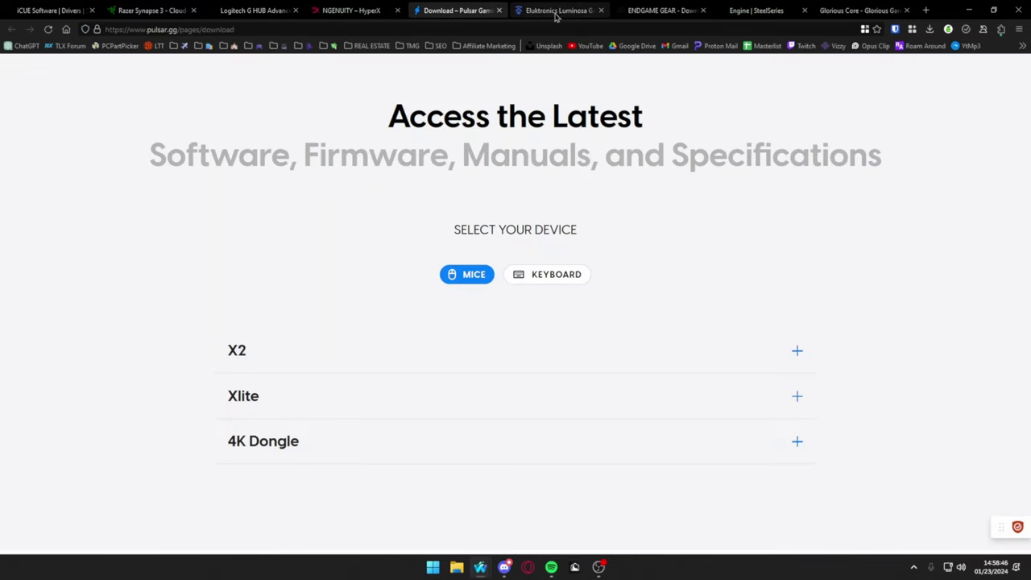
click(568, 18)
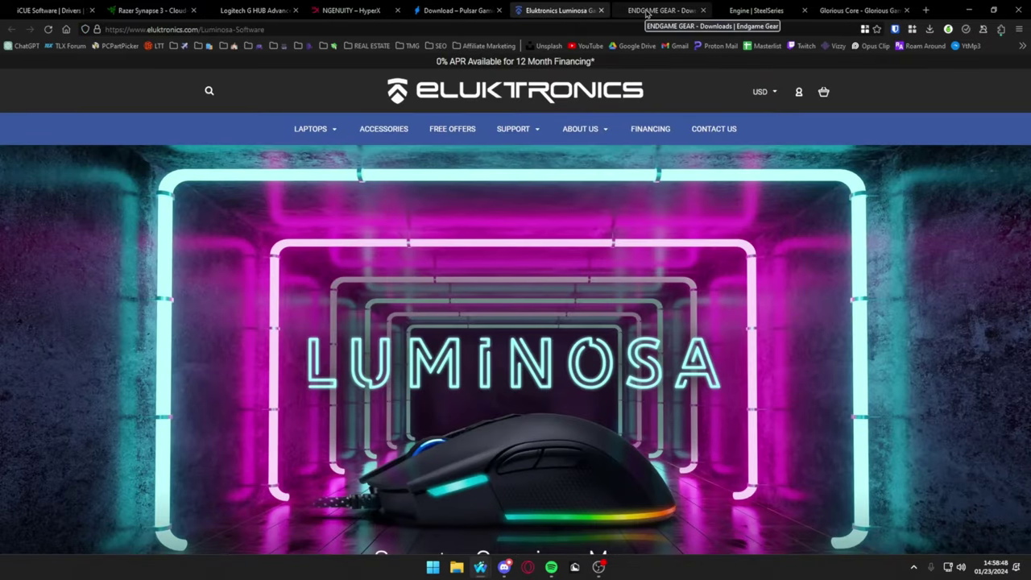
click(647, 12)
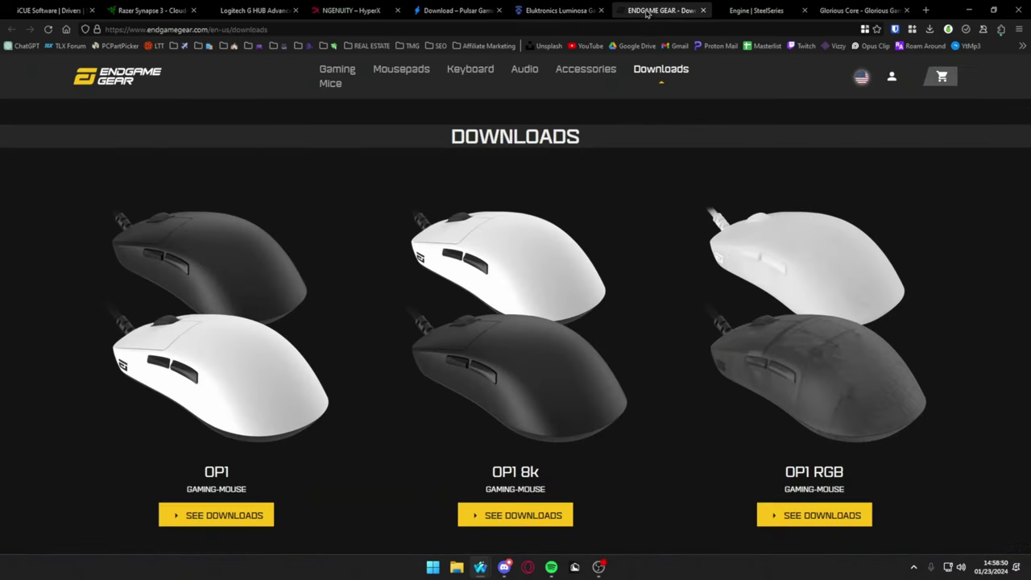
click(759, 11)
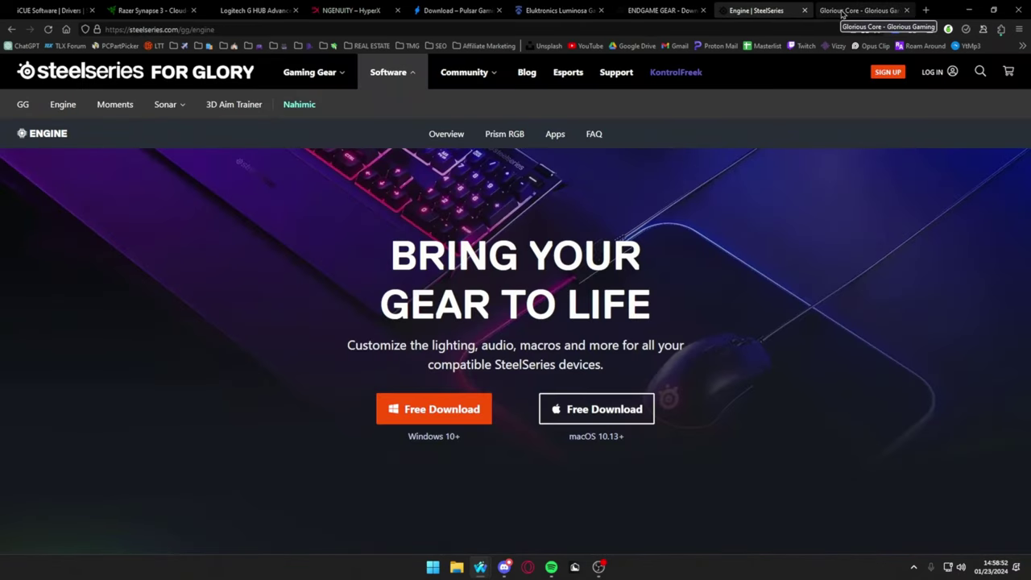
click(842, 11)
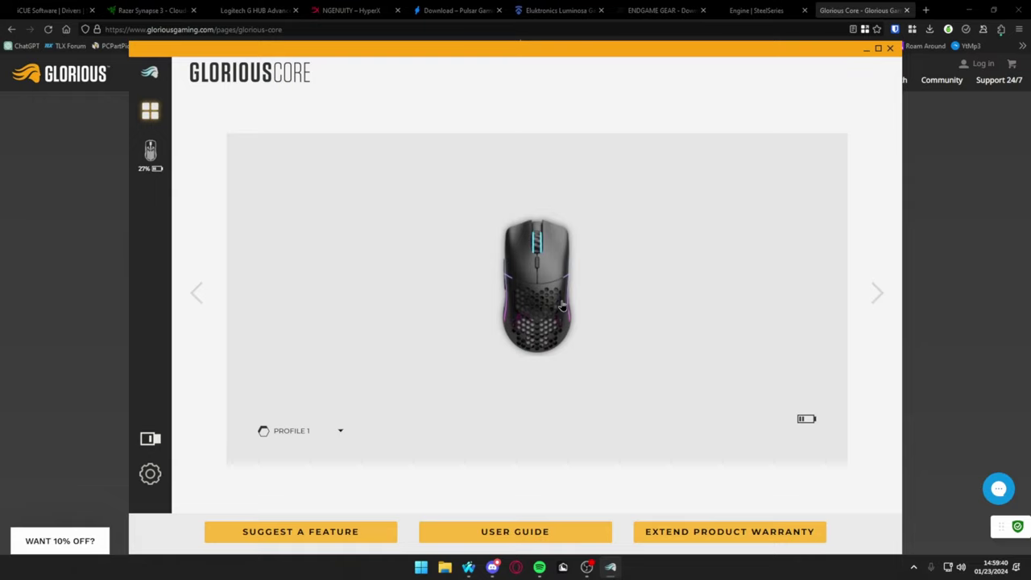
Open the Model O Wireless device page showing Profile 1 and firmware v0.3.8.1.
click(562, 305)
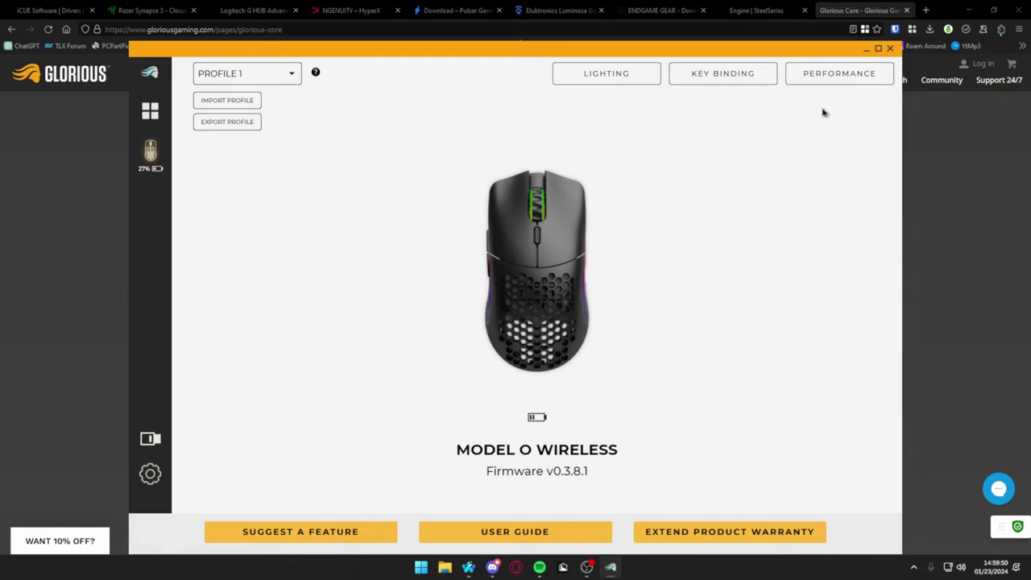
In the Performance settings, change the Model O Wireless polling rate from 1000Hz to 500Hz.
click(829, 82)
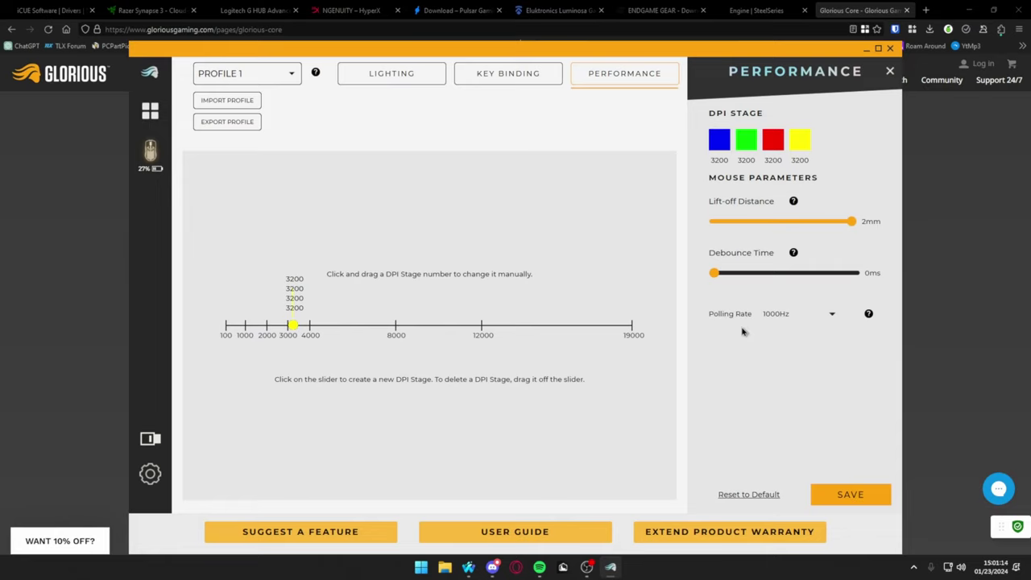
click(792, 317)
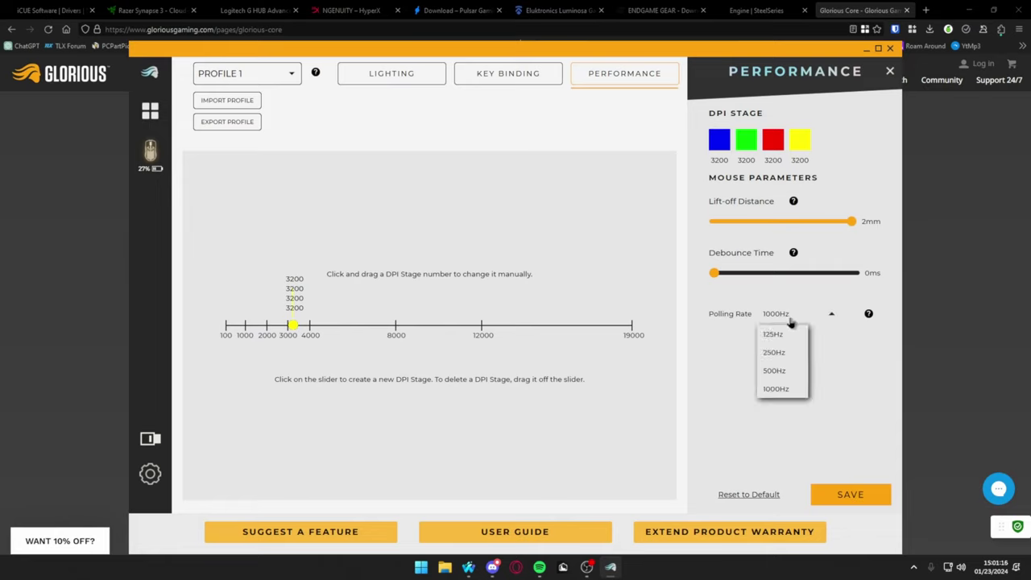
click(778, 370)
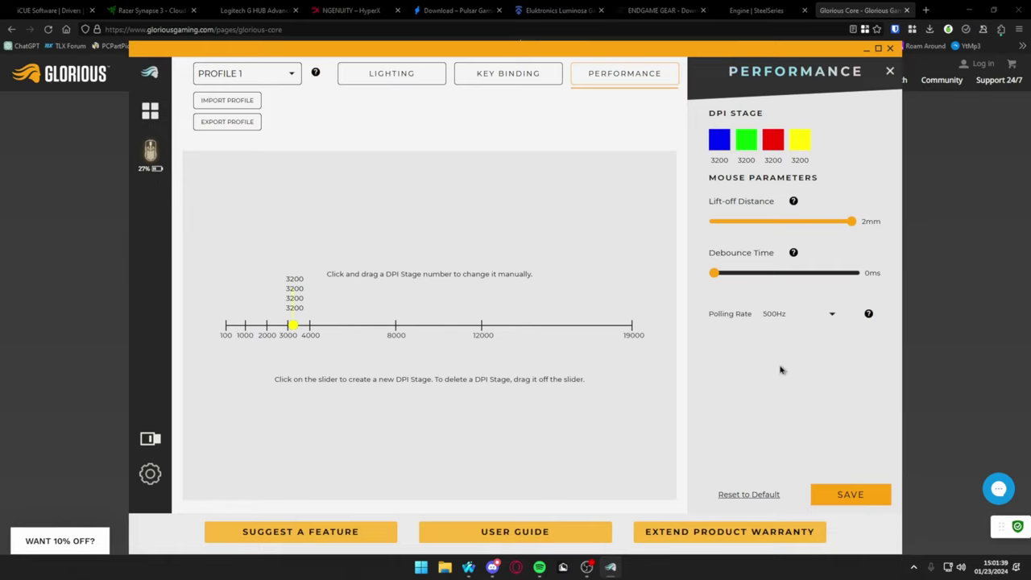
click(786, 315)
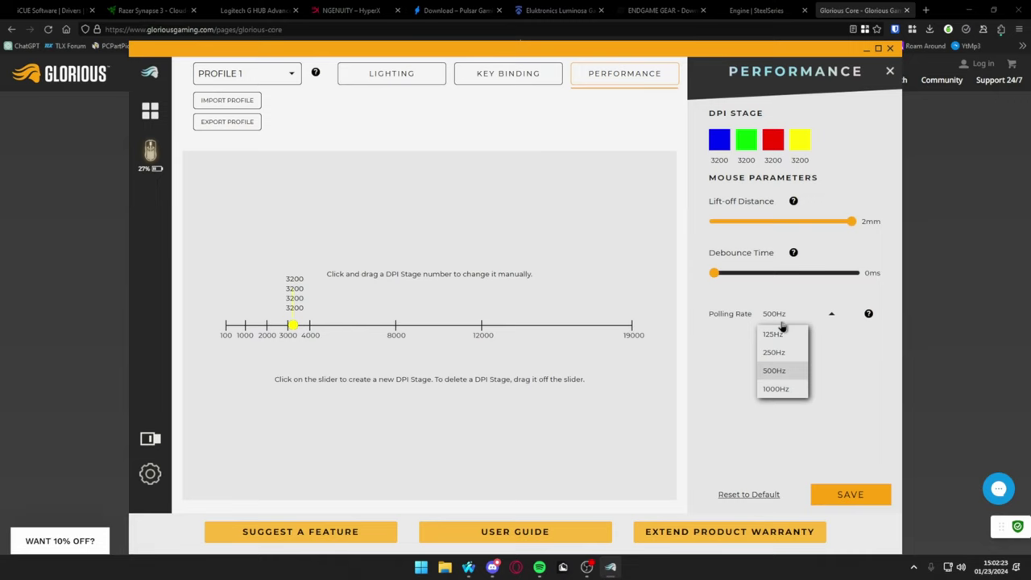
Save the 500Hz polling rate, then join the Hypixel Network server from Lunar Client's Multiplayer list.
click(769, 389)
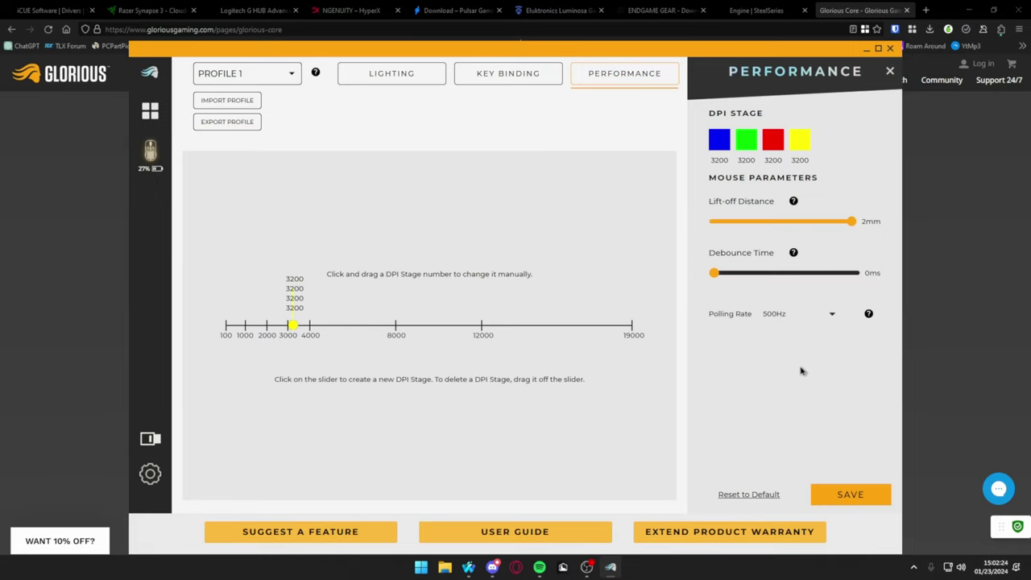
click(866, 496)
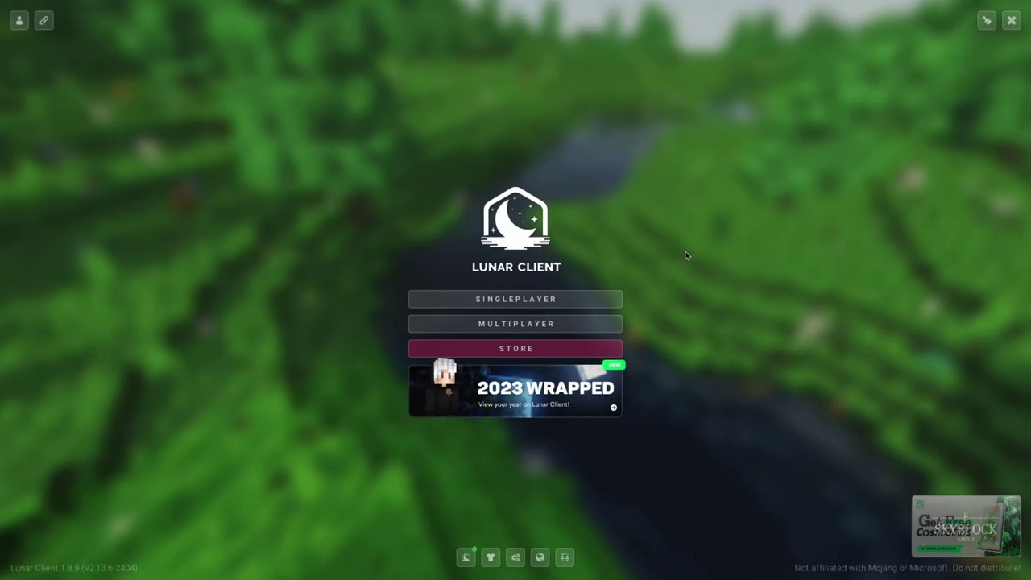
click(580, 324)
click(527, 254)
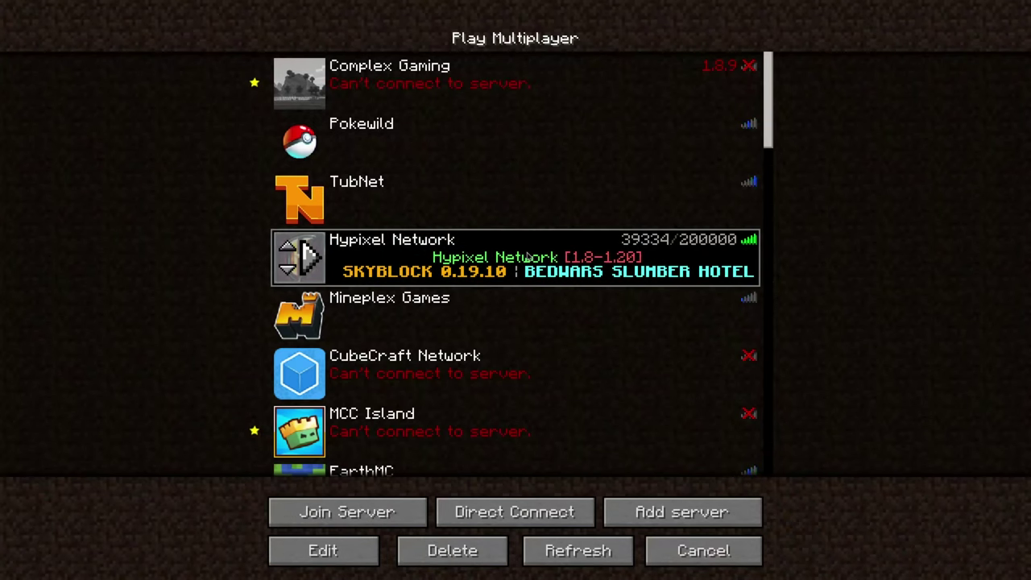
click(527, 255)
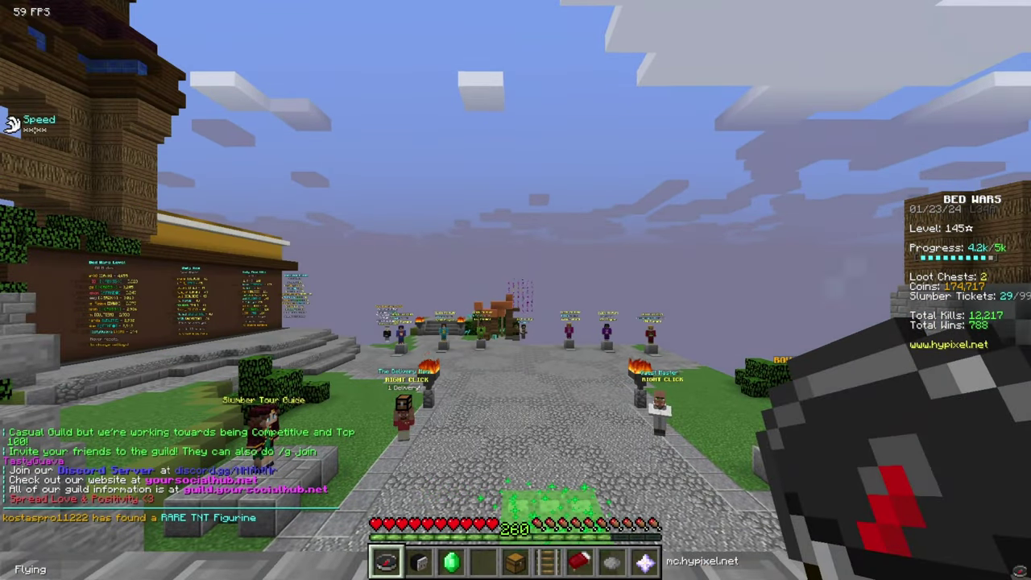
Select the empty fourth hotbar slot, toggle perspective, and sprint through the lobby to Doorman Dave.
scroll(515, 290, down, 3)
key(w)
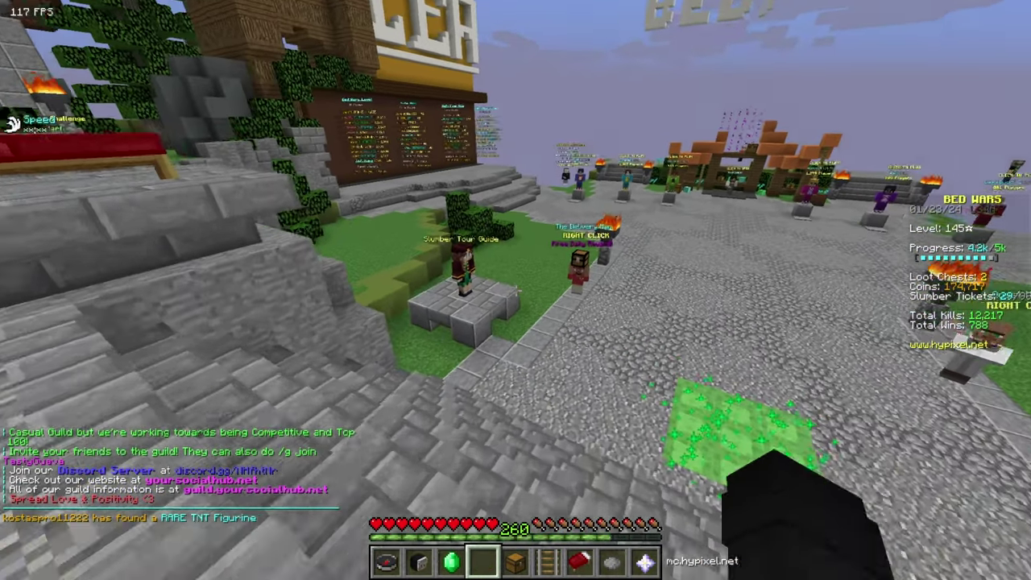
key(F5)
key(F5)
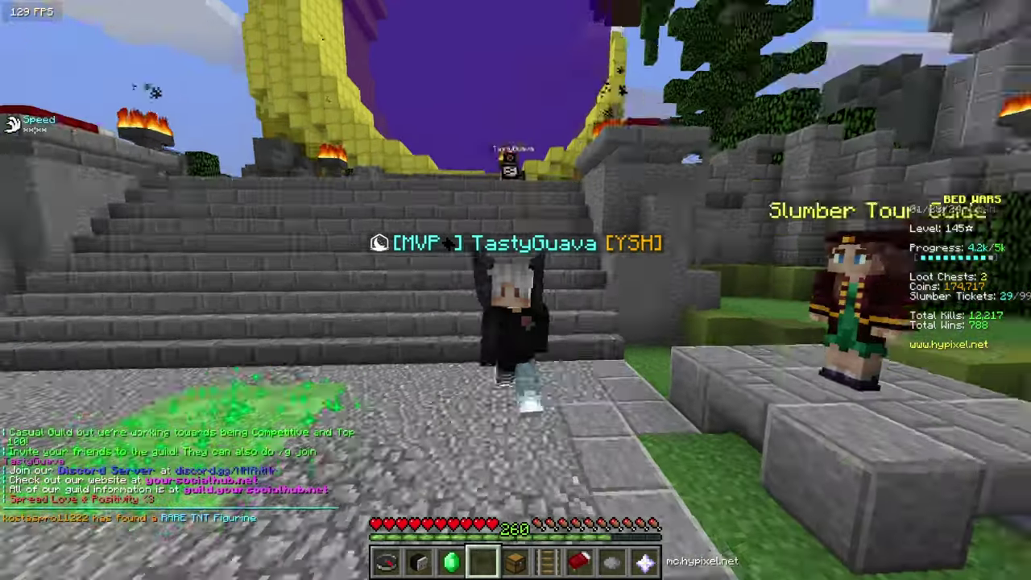
key(F5)
key(F5)
key(F5)
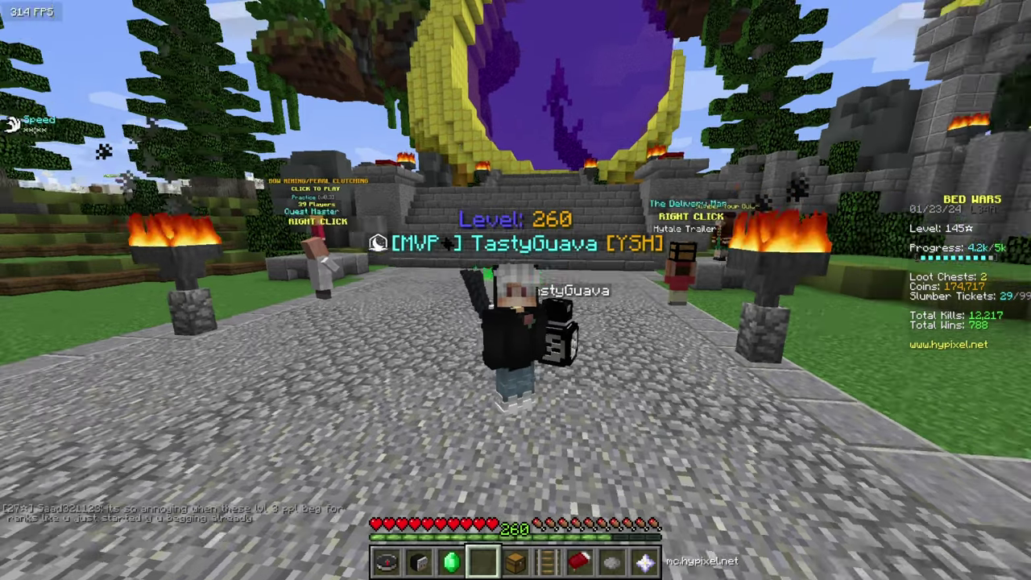
key(F5)
key(w)
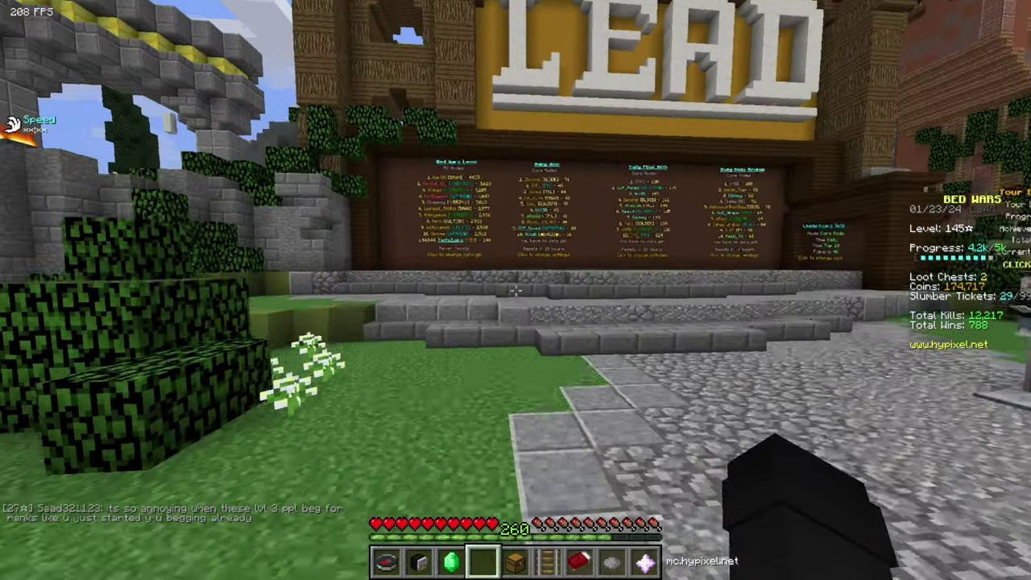
key(ctrl)
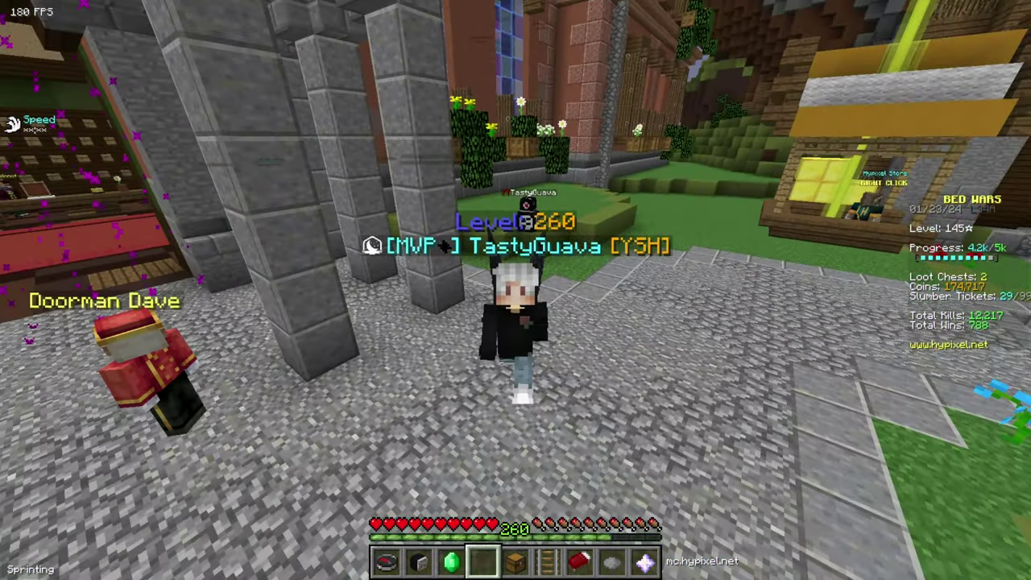
Return to first person and sprint along the gravel path past the brick building toward INFO.
key(F5)
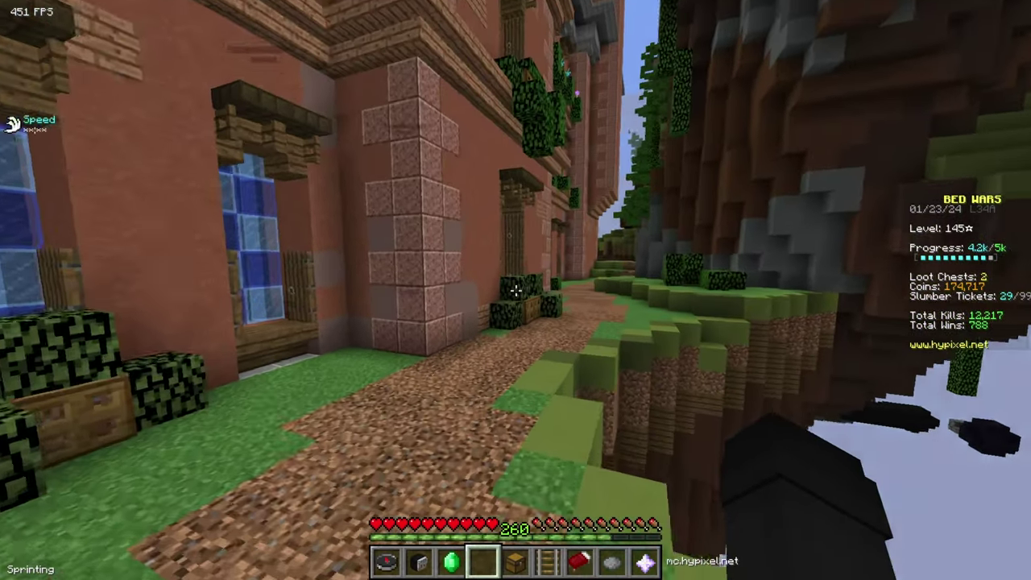
key(w)
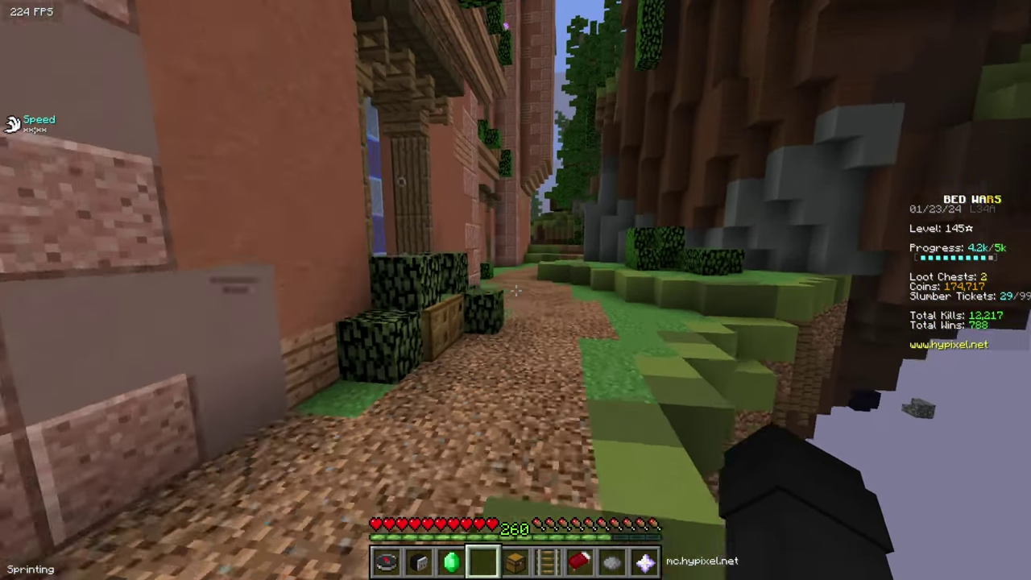
key(w)
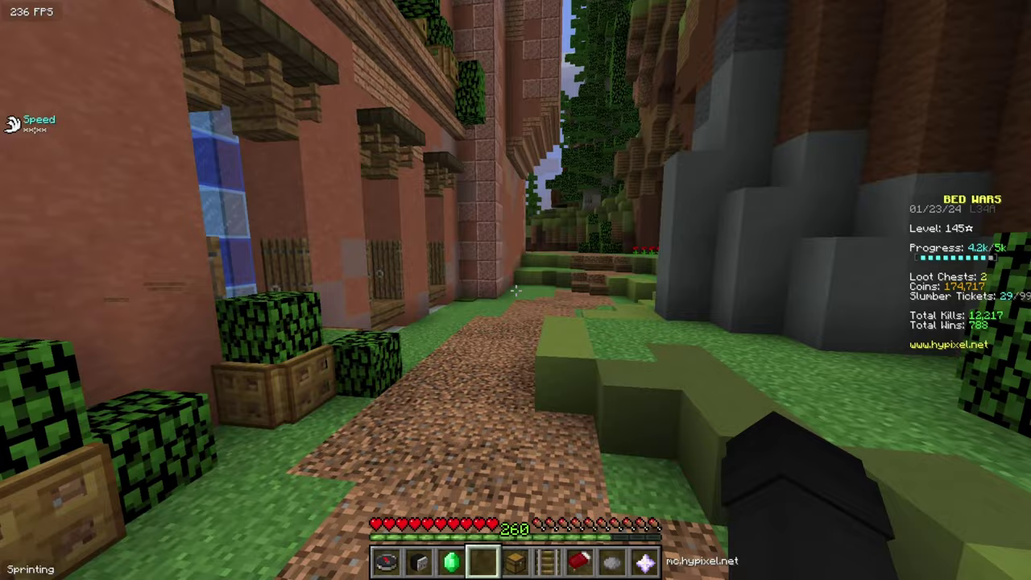
key(w)
key(w)
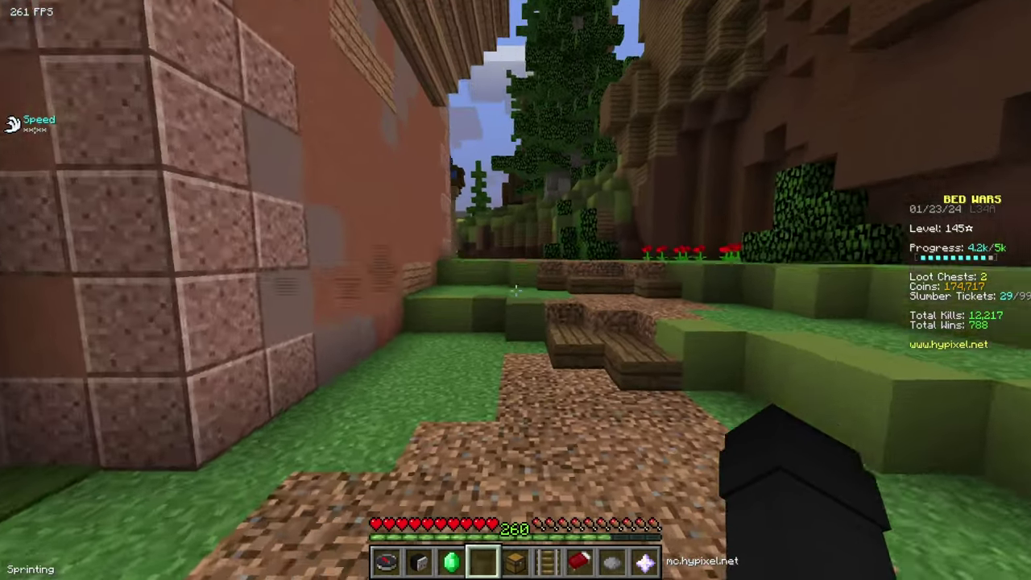
key(w)
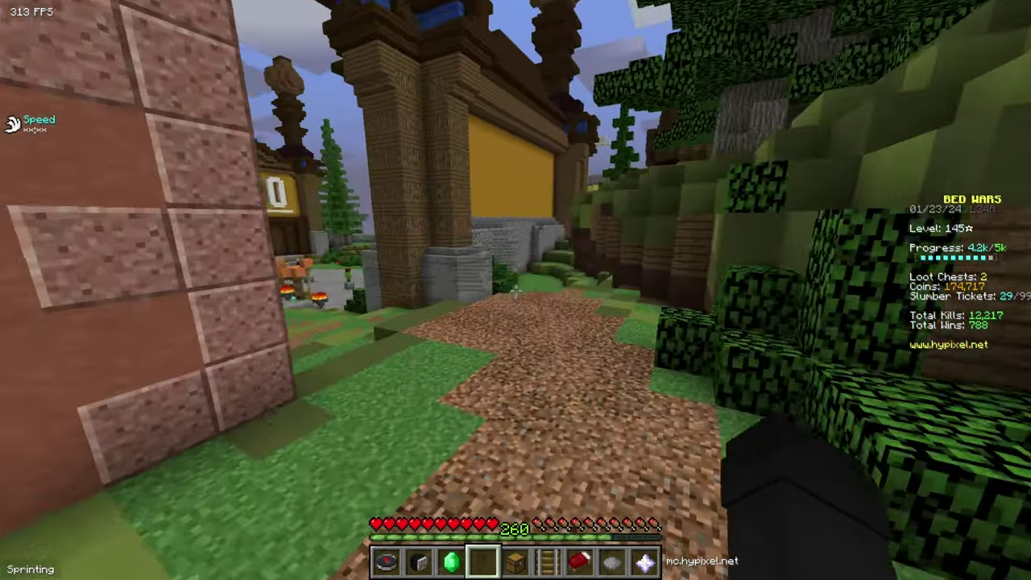
key(w)
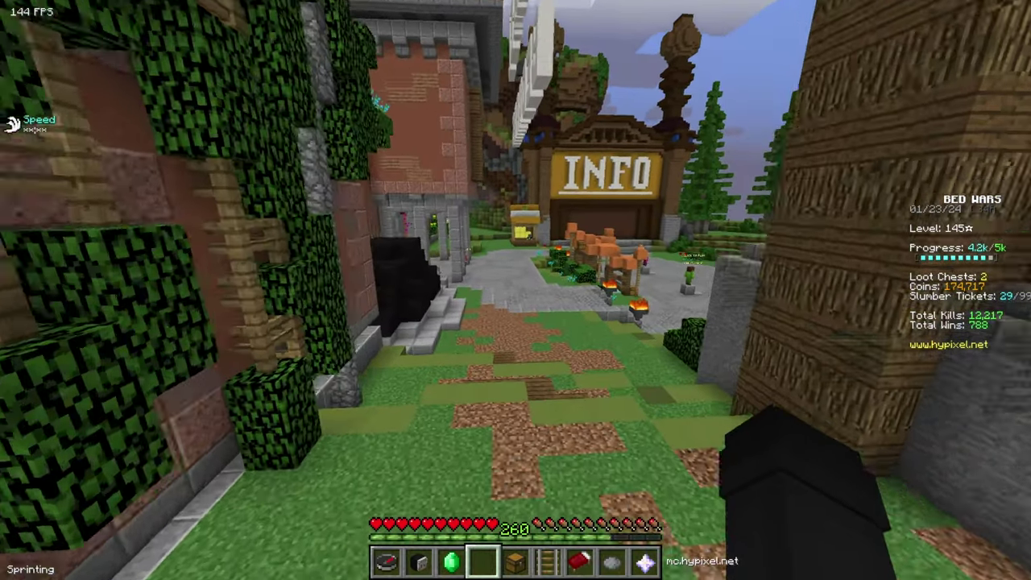